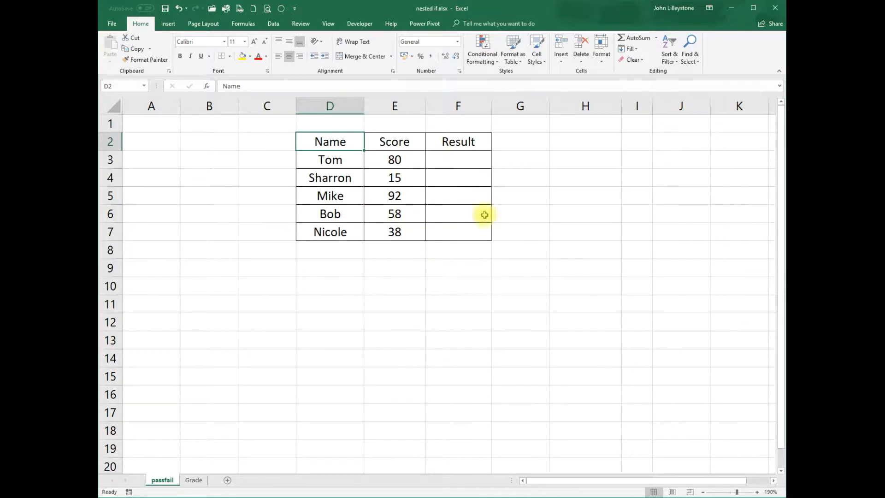
Step: Enter the formula =IF(E3>=50,"Pass","Fail") in cell F3 under Result
click(458, 164)
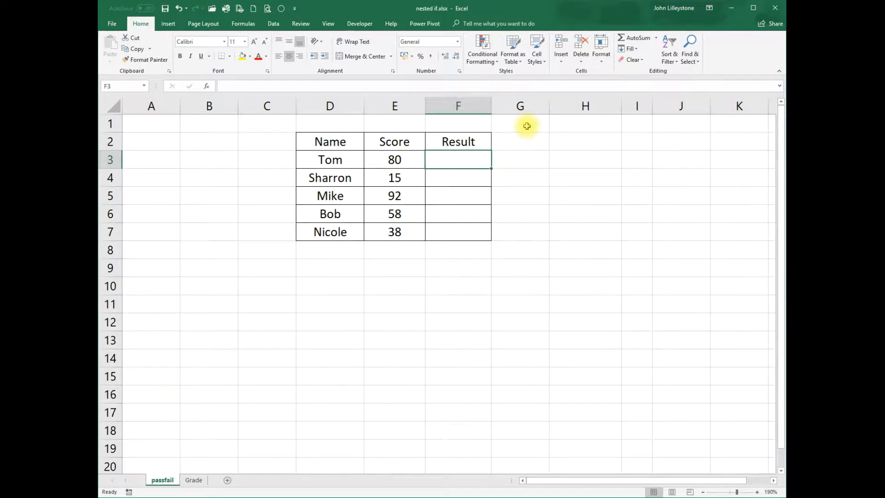
text(=)
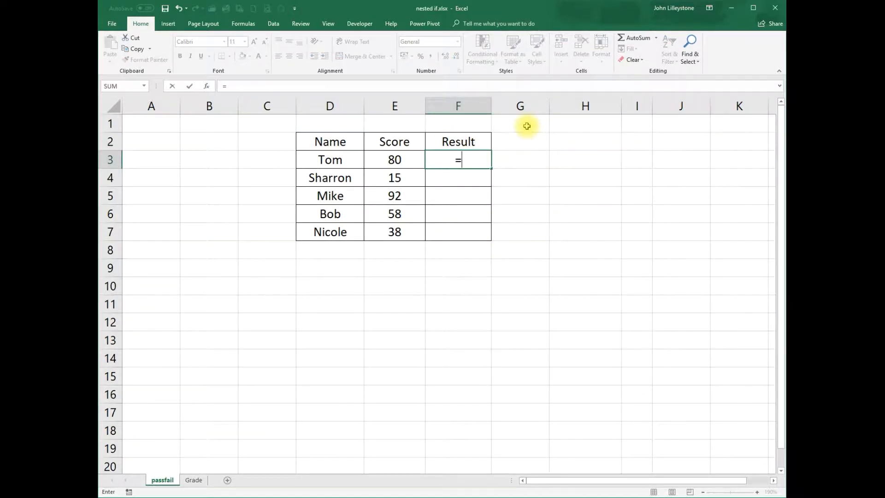
text(IF)
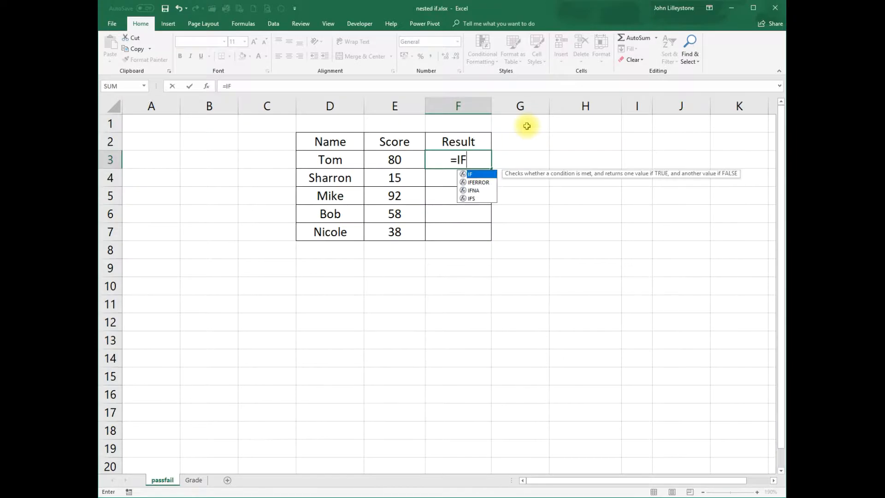
text(()
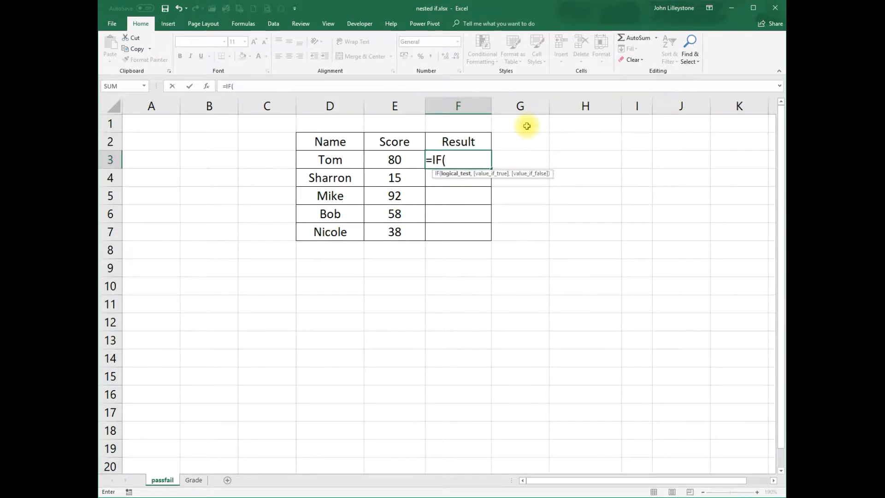
key(Left)
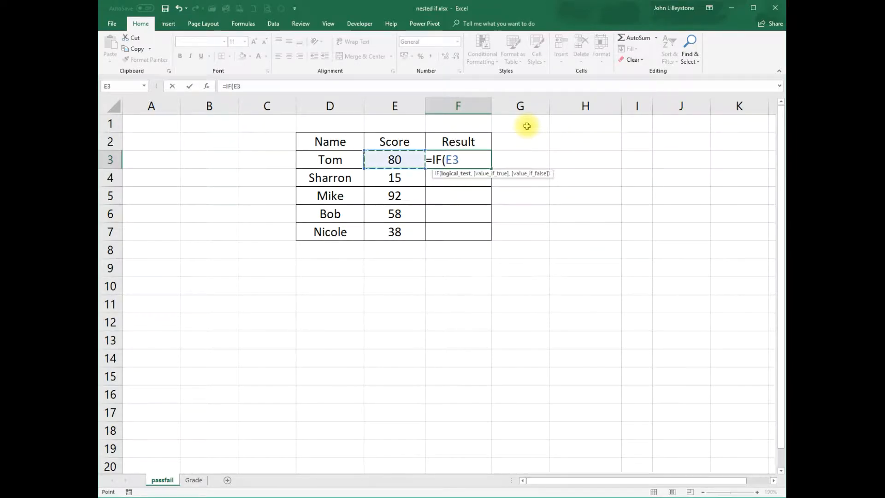
text(>=50)
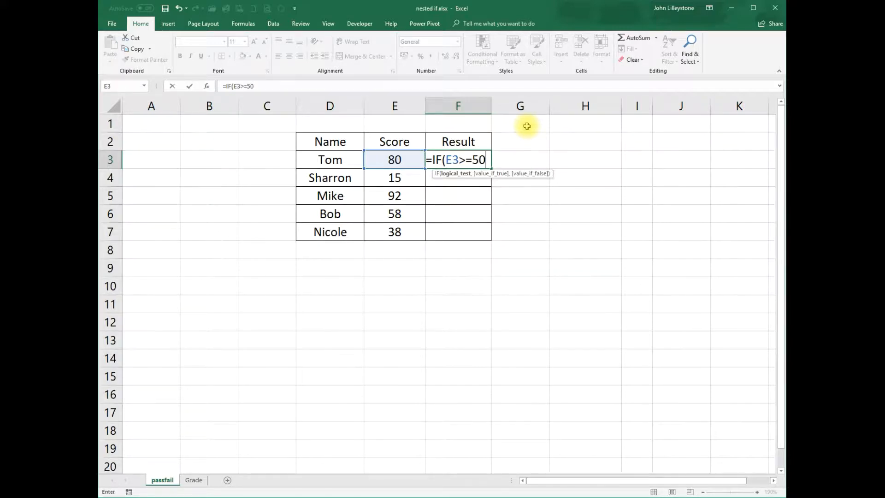
text(,)
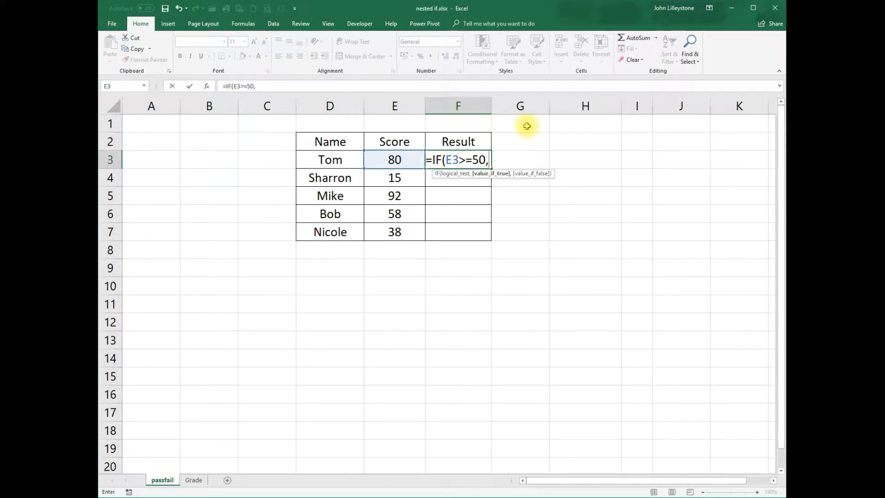
text(")
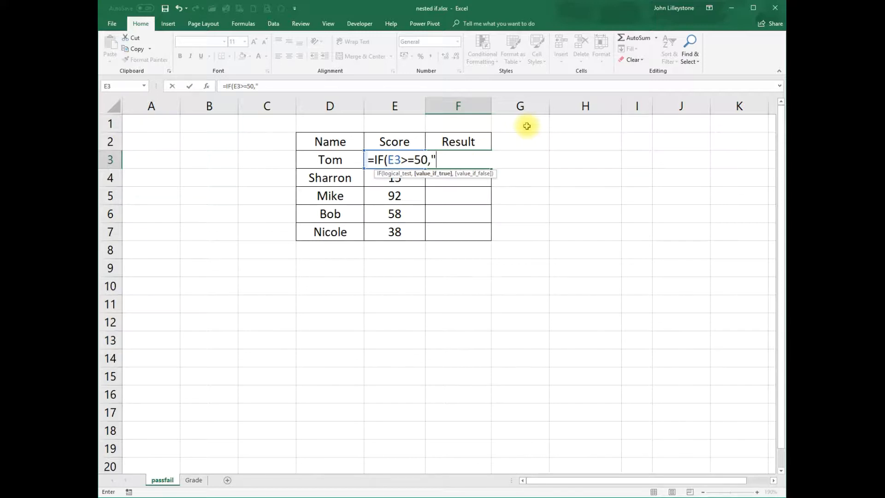
text(Pass")
text(,"Fail"))
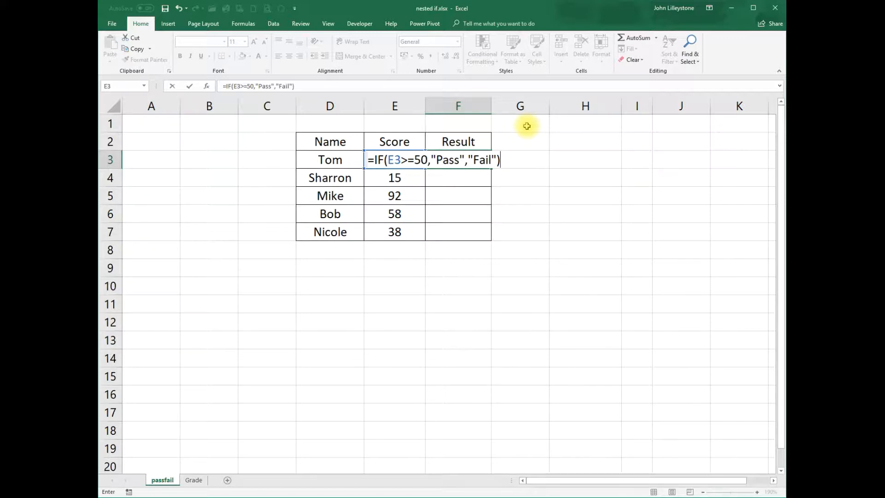
key(Return)
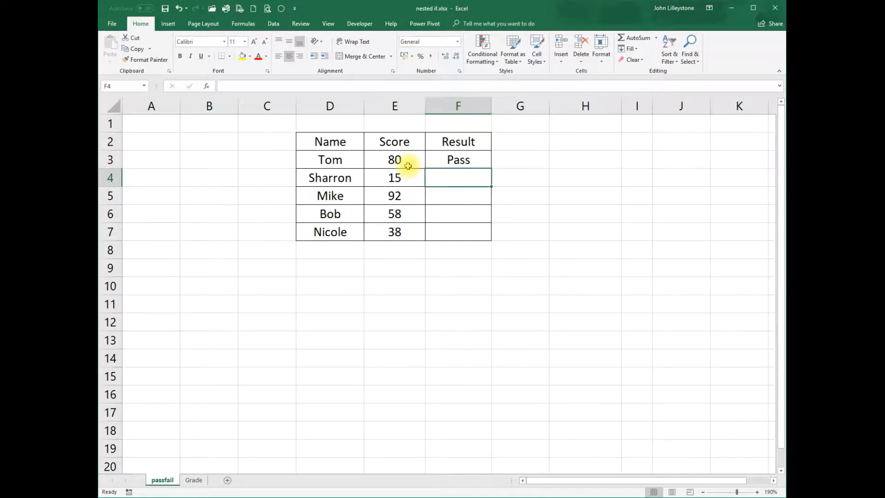
Step: Fill the pass/fail formula from F3 down to F7 and review the scores in the rows below it
click(458, 161)
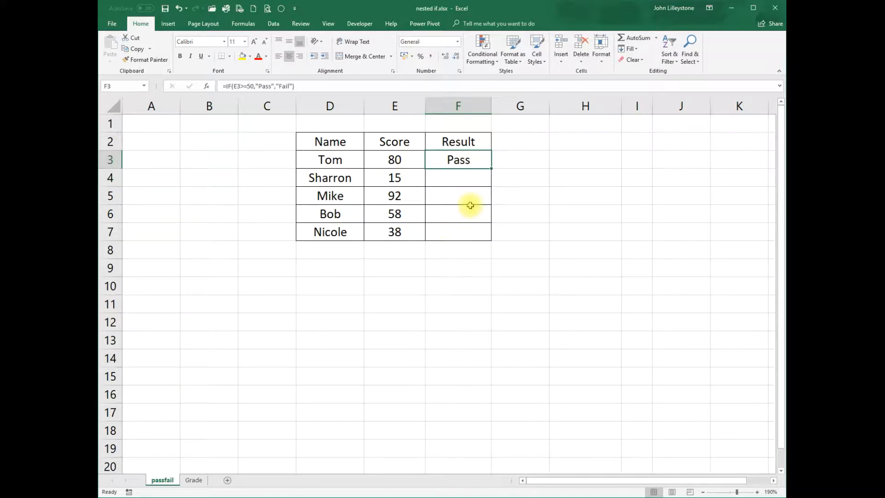
drag(492, 169, 490, 237)
click(566, 218)
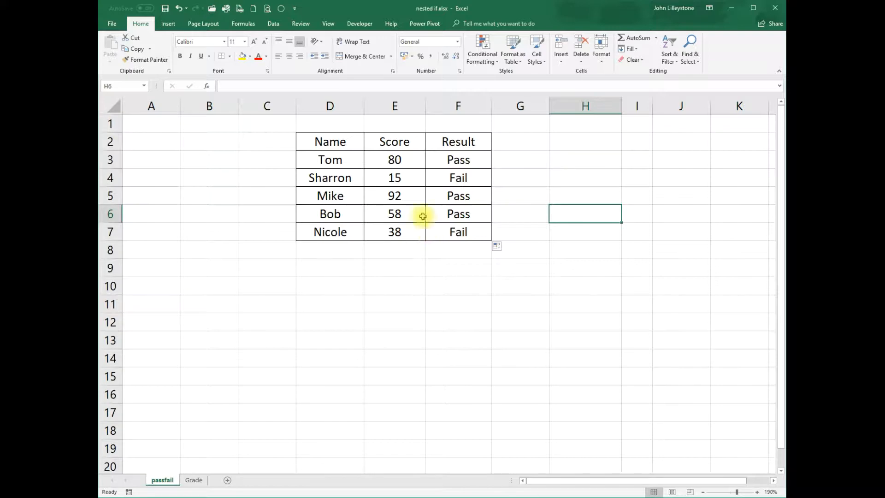
click(404, 177)
click(407, 201)
click(395, 214)
click(396, 230)
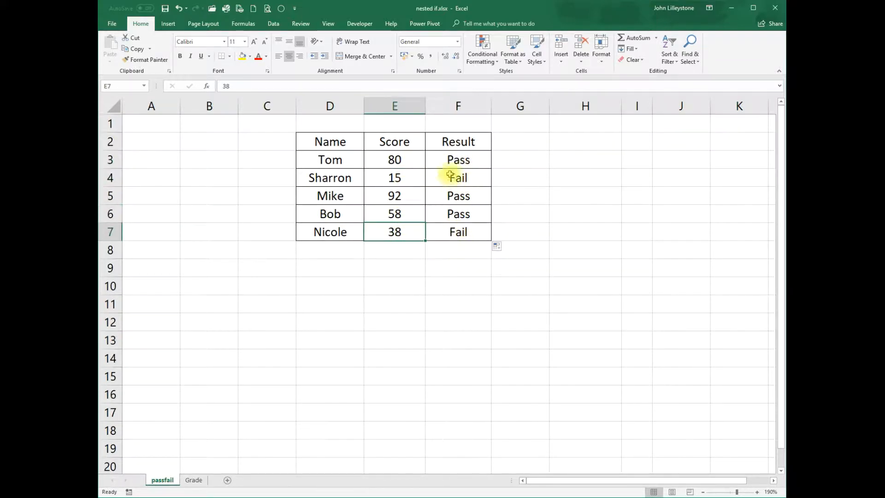
Step: Replace the first score in E3 with the formula =RANDBETWEEN(10,100)
click(411, 168)
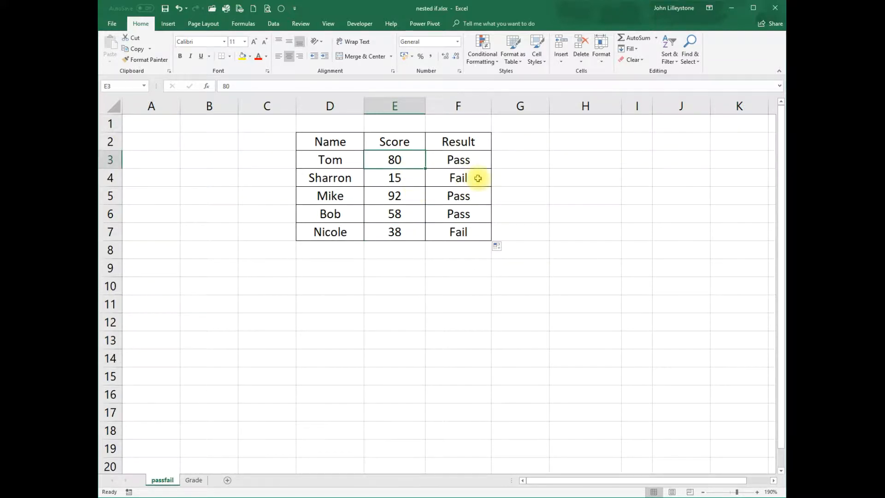
text(=RH)
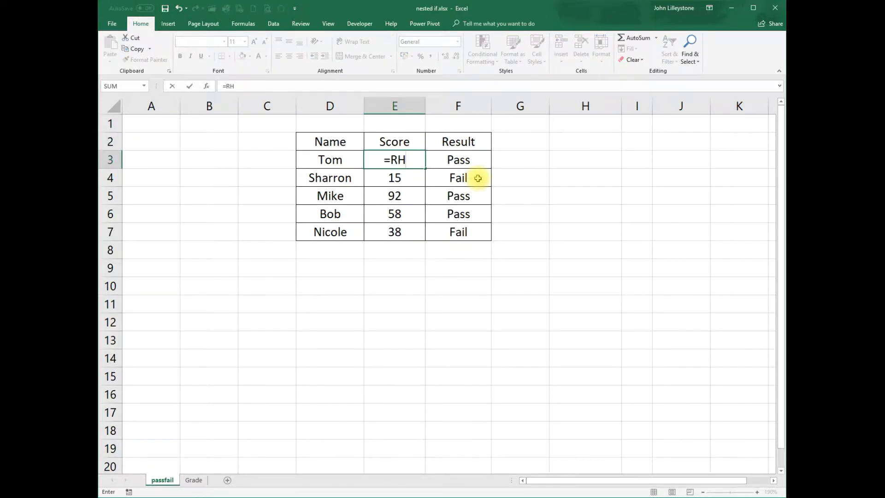
key(BackSpace)
text(AND)
key(Down)
key(Tab)
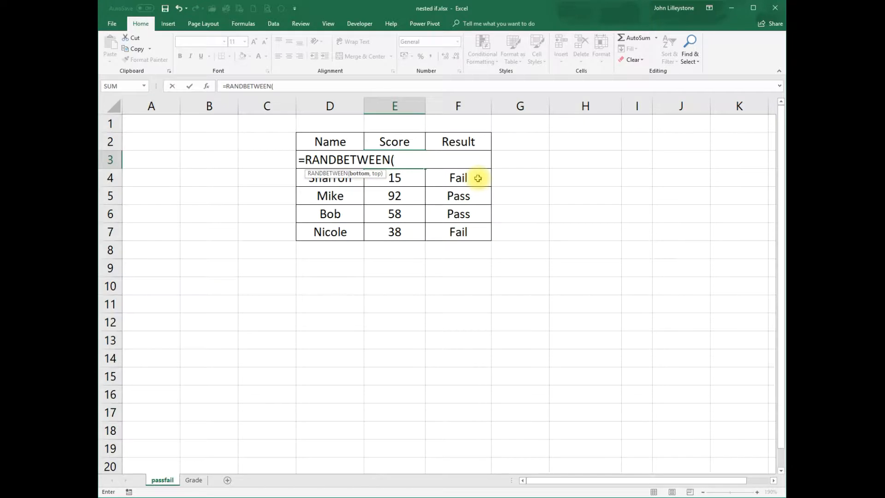
text(10,100)
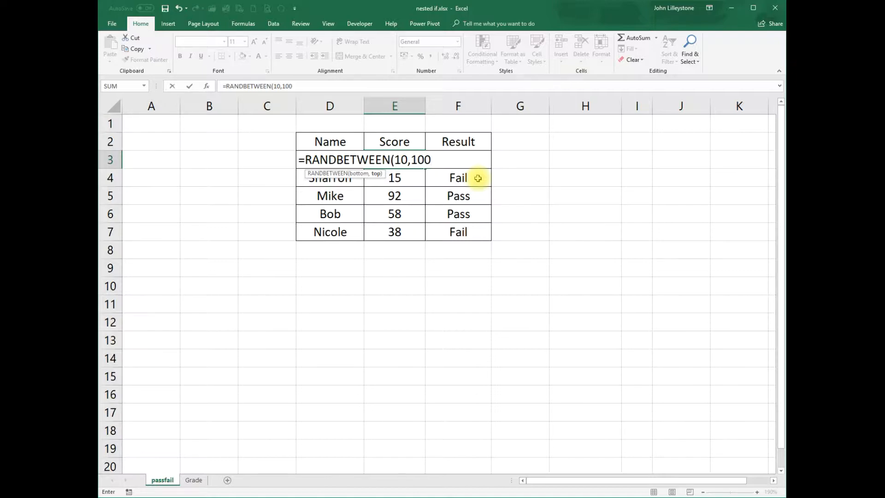
text())
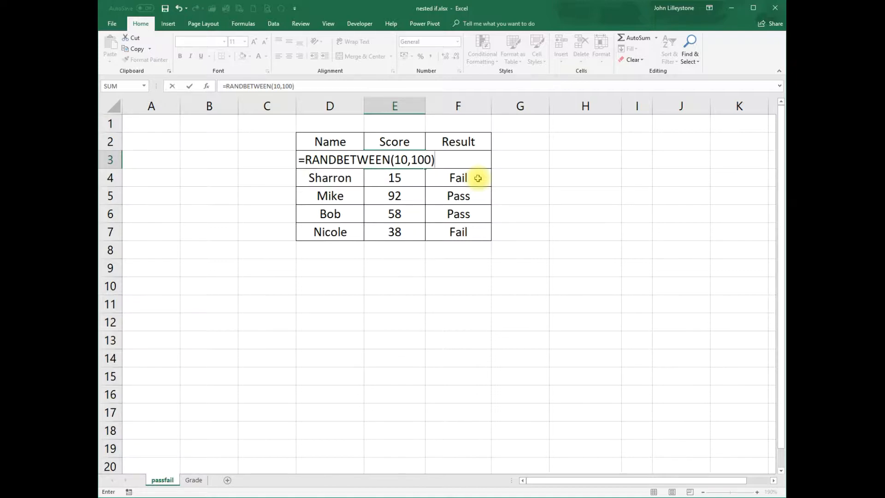
key(Return)
Step: Fill the random score formula from E3 down to E7
key(Up)
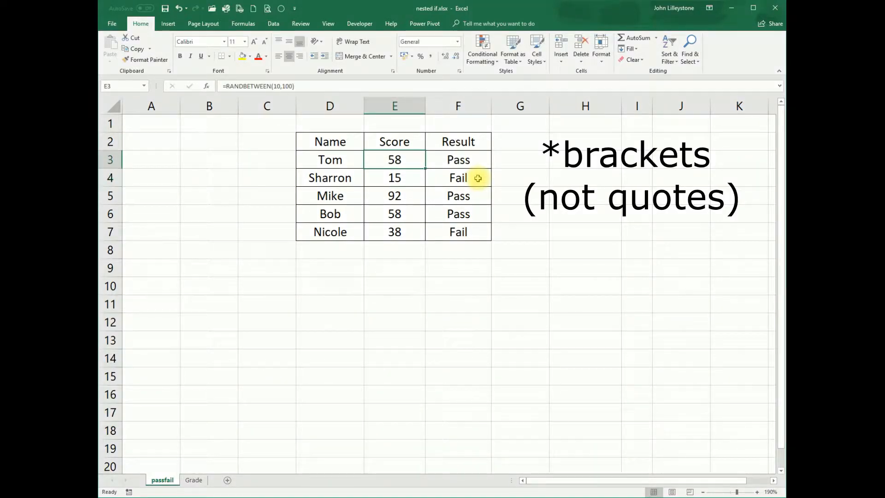
drag(427, 170, 422, 237)
click(405, 162)
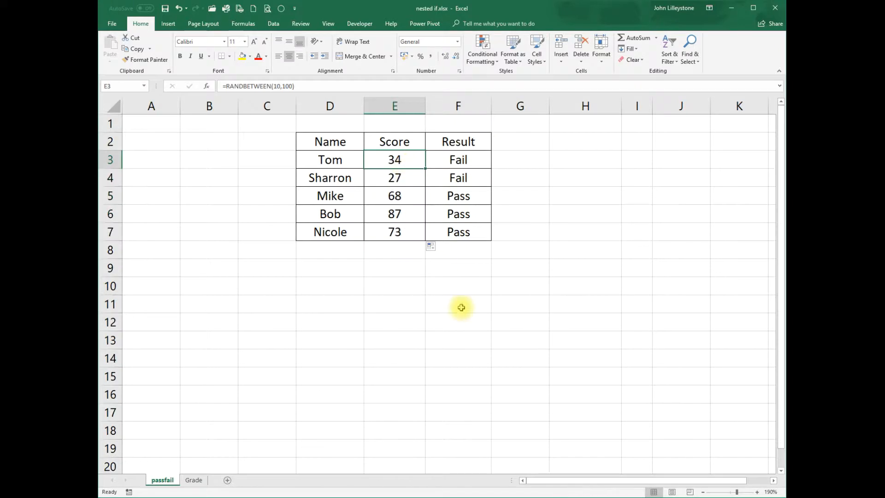
Step: Recalculate the sheet repeatedly from an empty cell to regenerate the random scores and check the pass/fail results
click(456, 255)
click(461, 267)
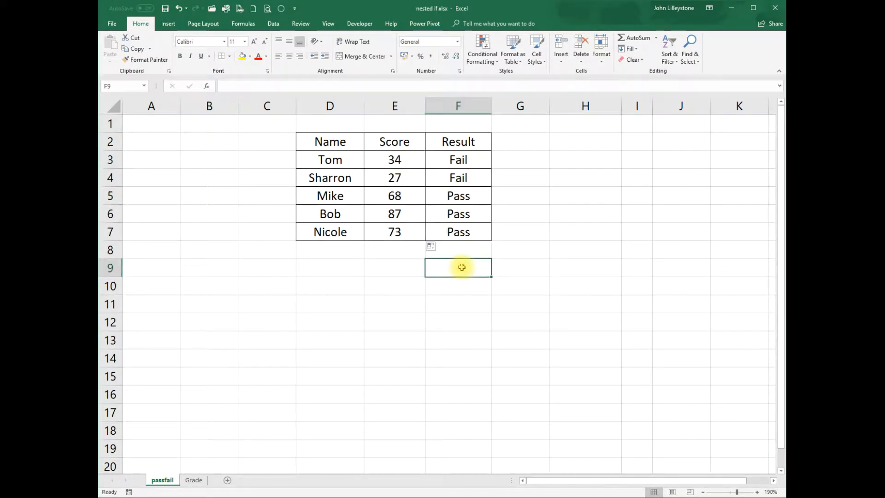
key(F9)
key(F9)
key(F9)
key(F9)
key(F9)
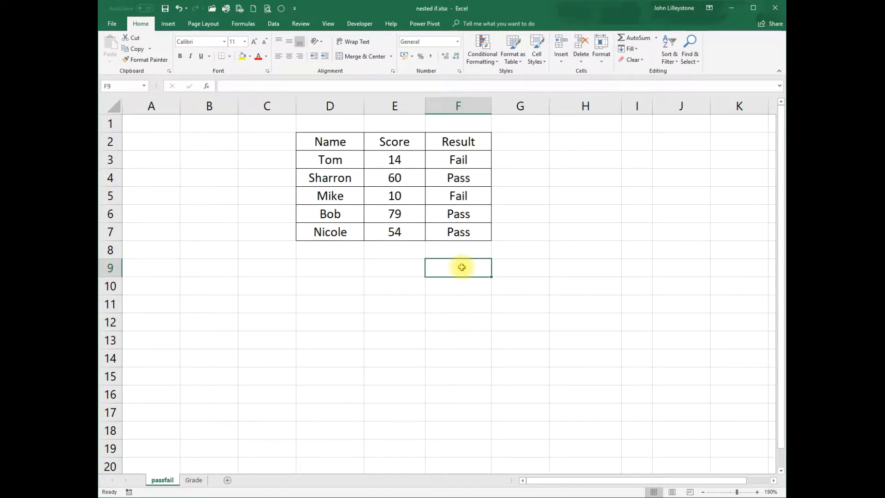
key(F9)
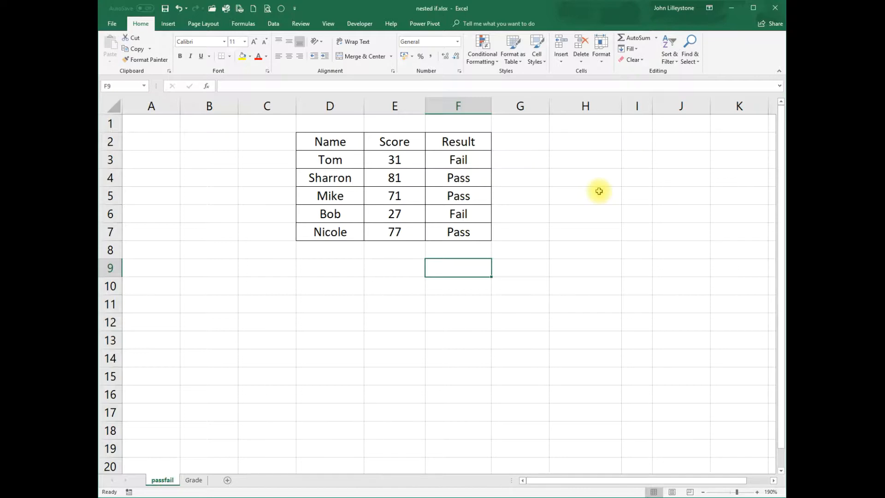
key(F9)
key(F9)
key(F9)
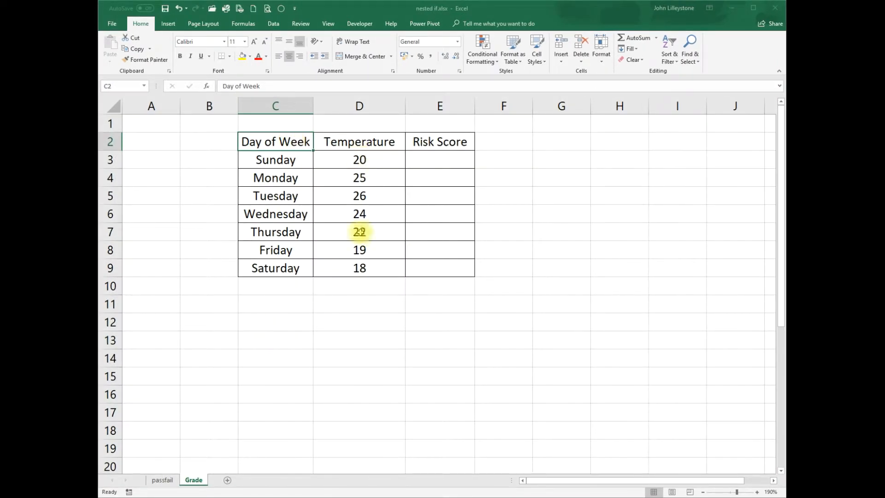
Step: In E3 of the Grade sheet, start an IF formula that returns "High" when D3>=25
click(444, 156)
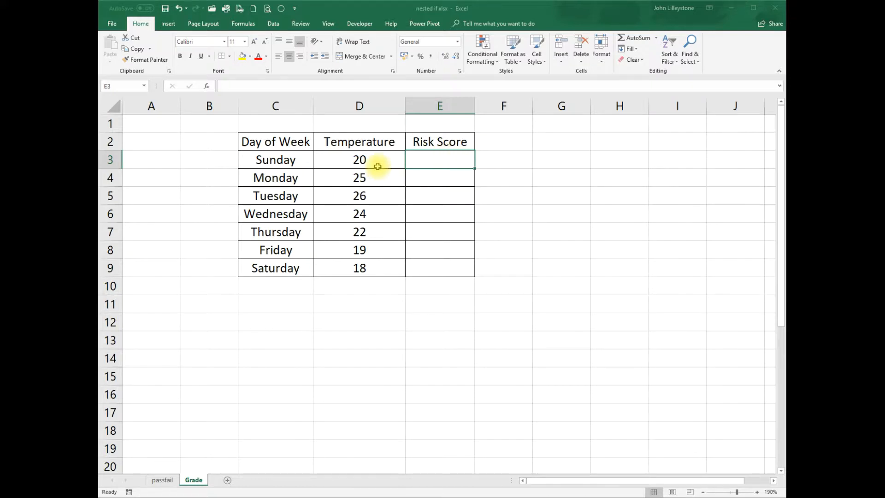
text(=IF()
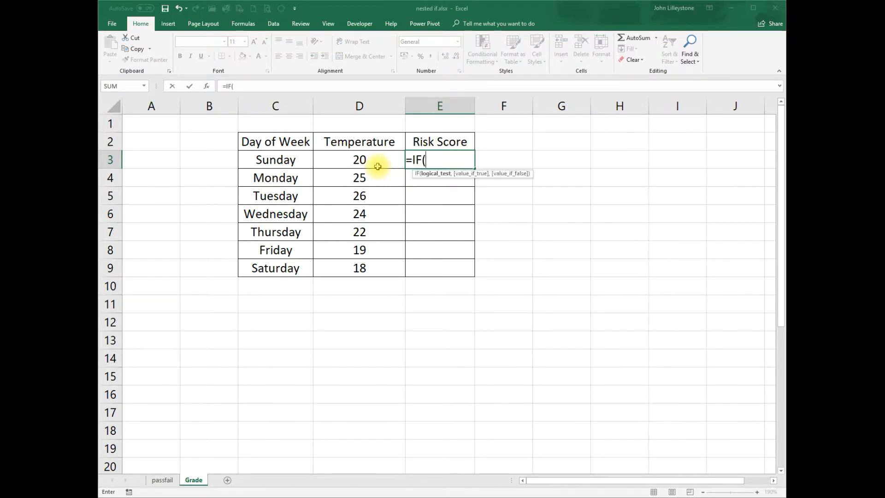
click(378, 167)
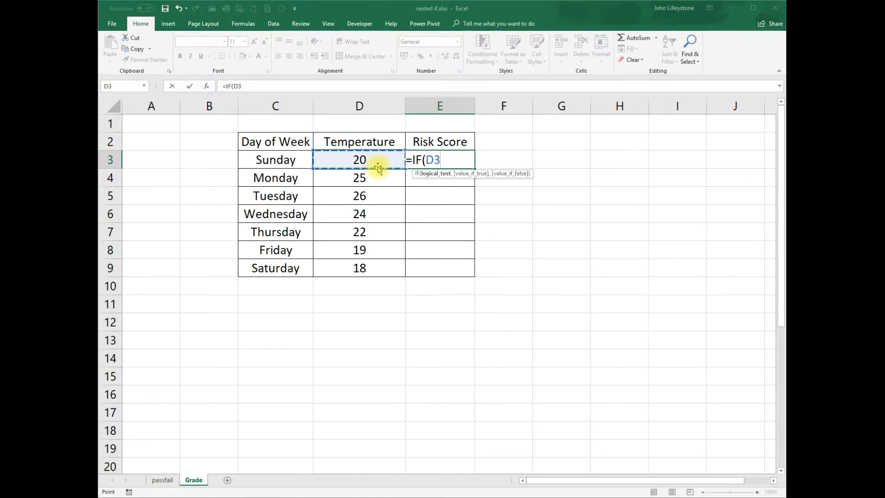
text(>=25,)
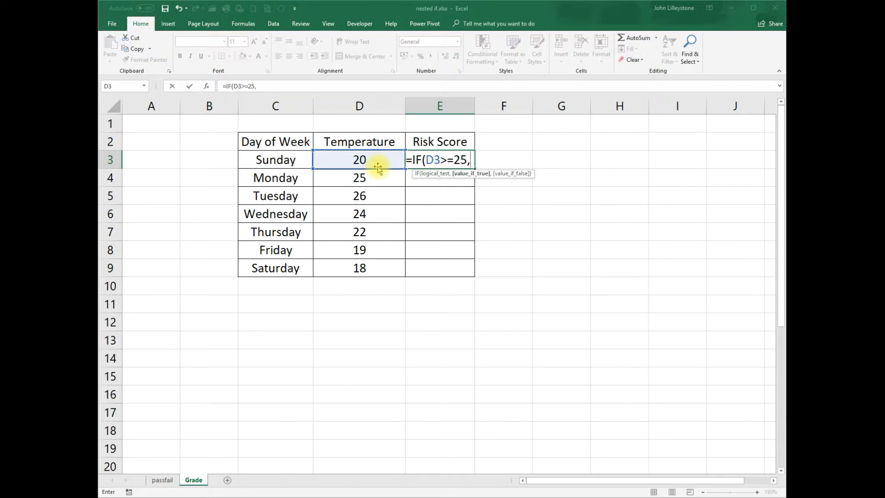
text("High)
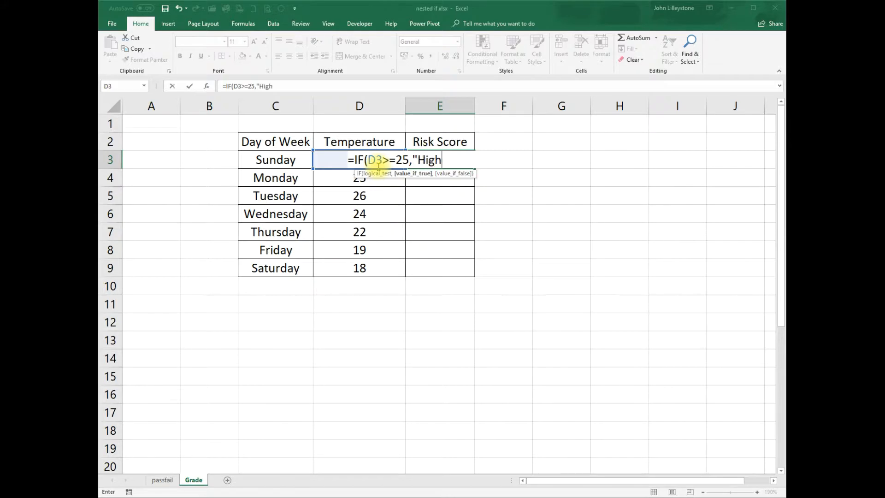
text(")
text(,)
Step: Nest a second IF as the false value of the E3 formula, returning "Medium" when D3>=19
text(IF()
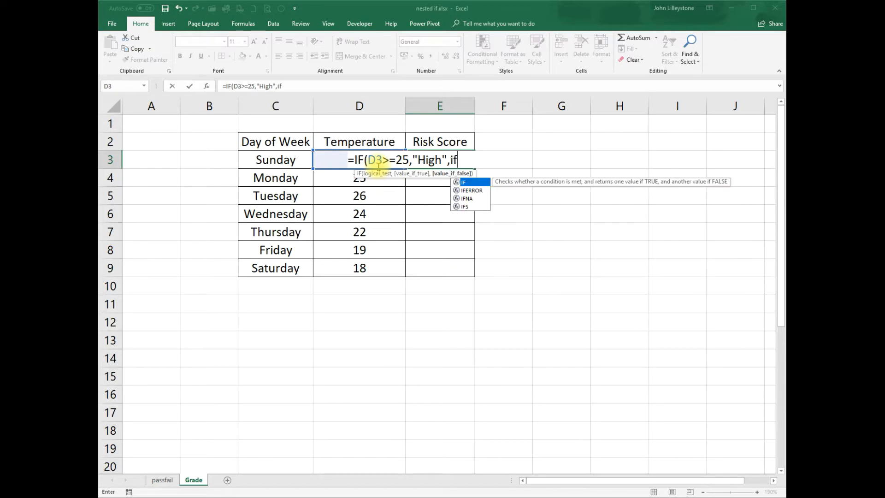
click(378, 167)
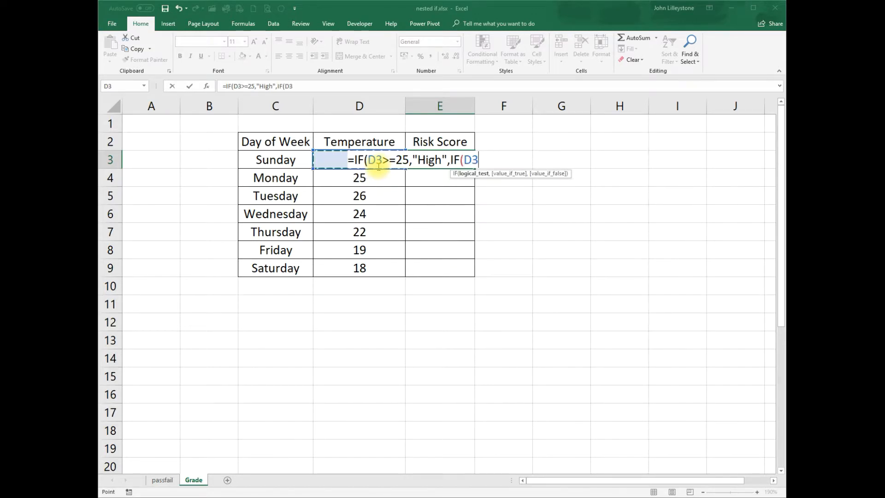
text(>=19)
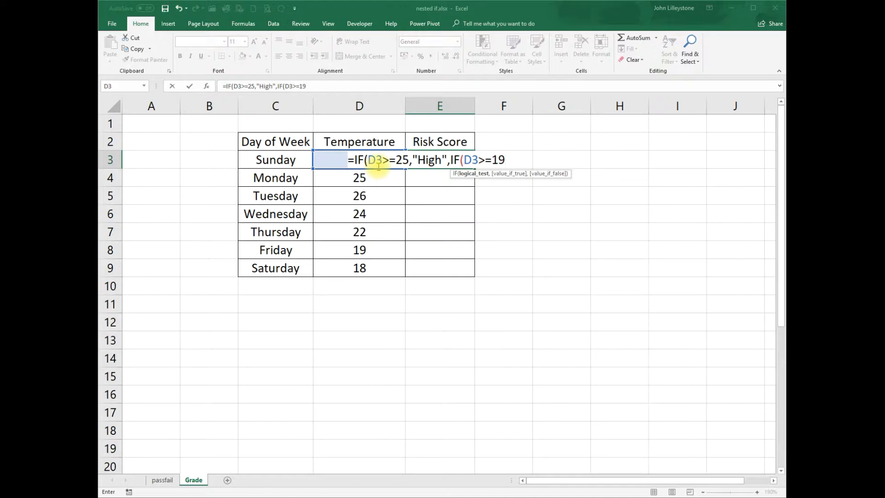
text(,)
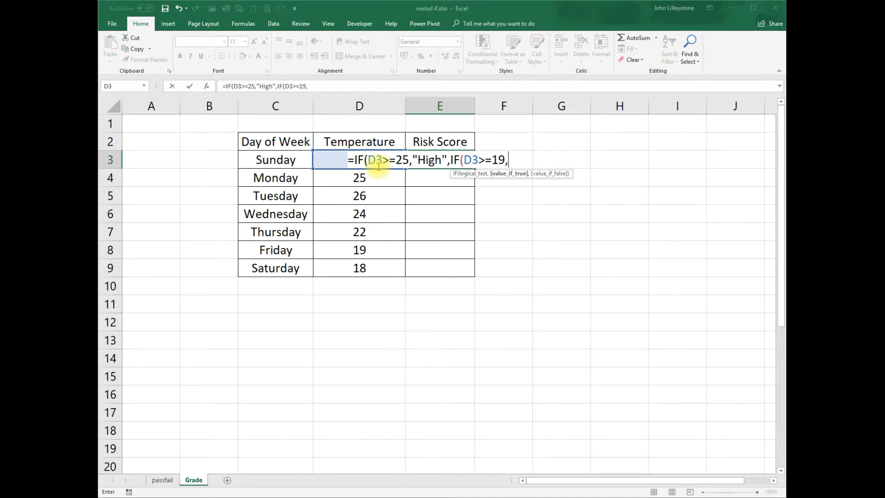
text("Medu)
key(BackSpace)
text(ium)
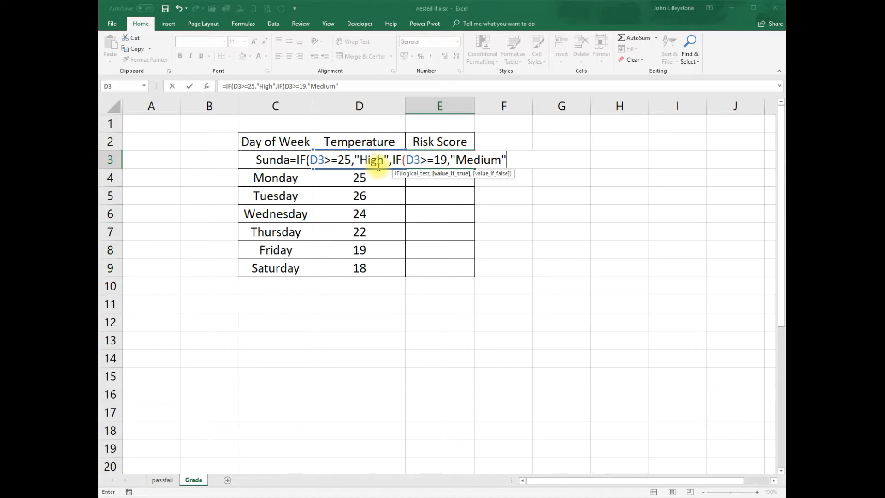
Step: Complete the nested IF in E3 with "Low" as the final false value, close both functions and enter the formula
text(,"Low)
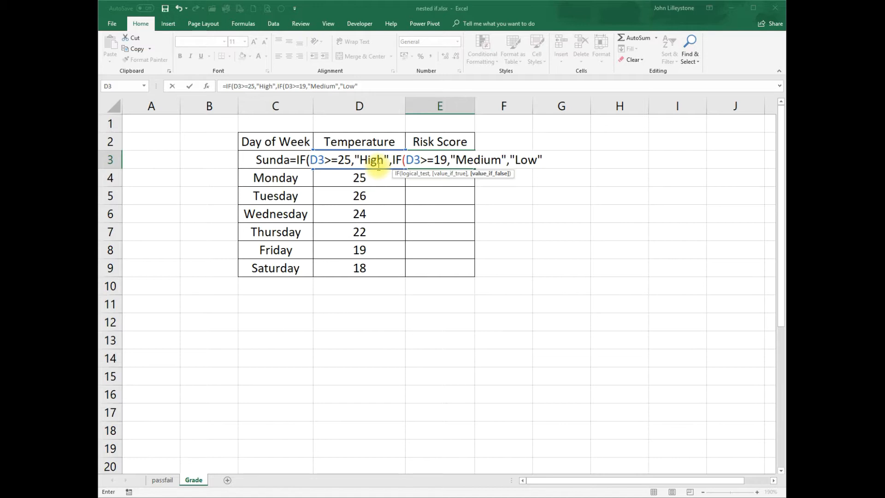
text()))
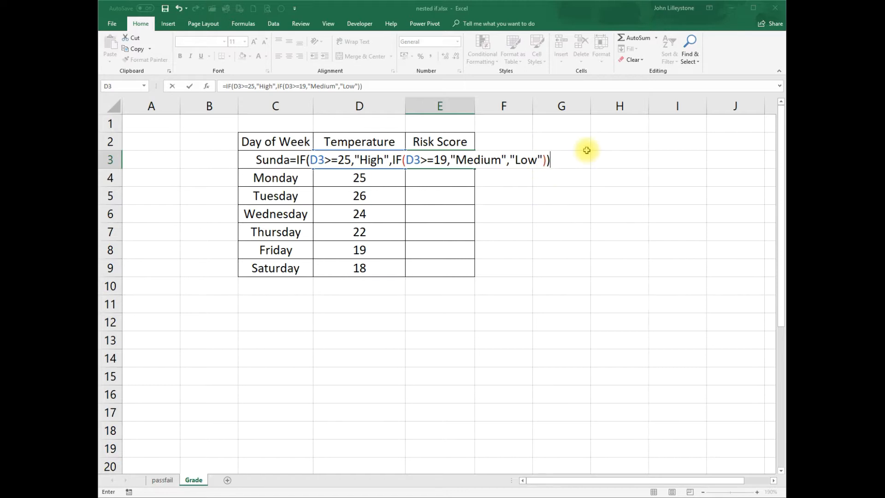
key(Return)
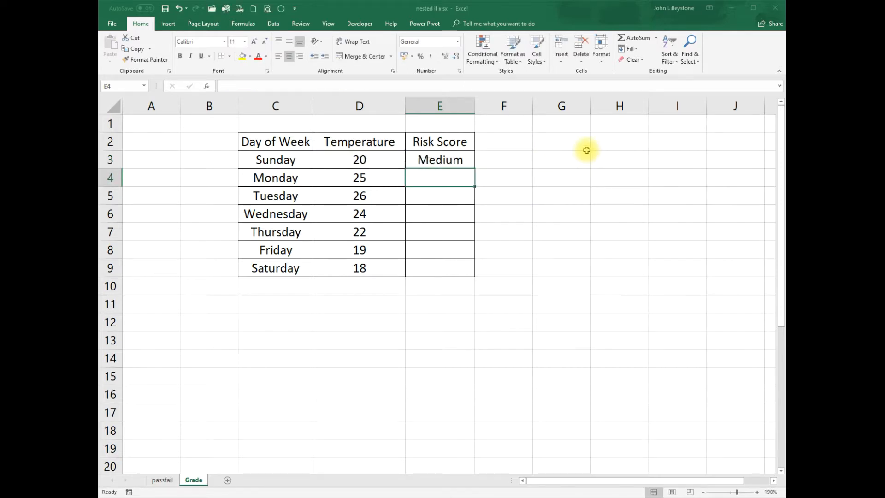
Step: Fill the nested IF risk formula from E3 down to E9
click(457, 160)
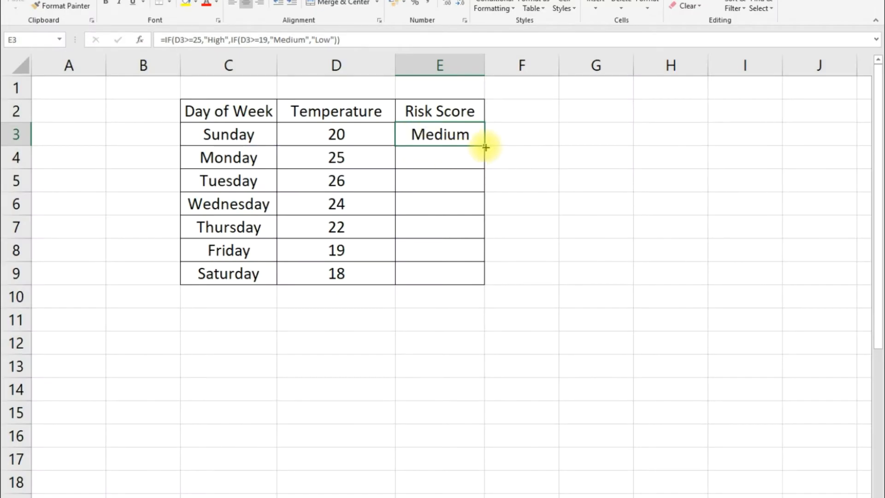
double_click(485, 147)
click(441, 111)
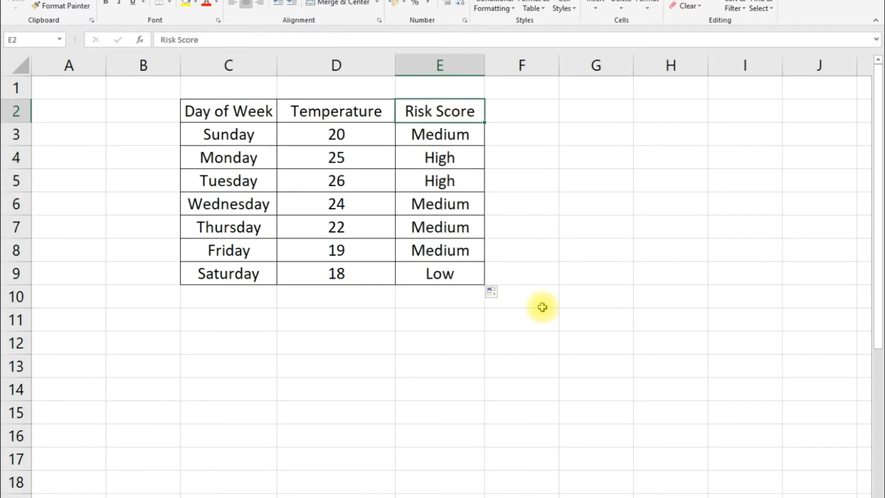
Step: Review the risk formula in E3 and examine the letter-grade nested IF formula in E23 of the Score table
click(473, 136)
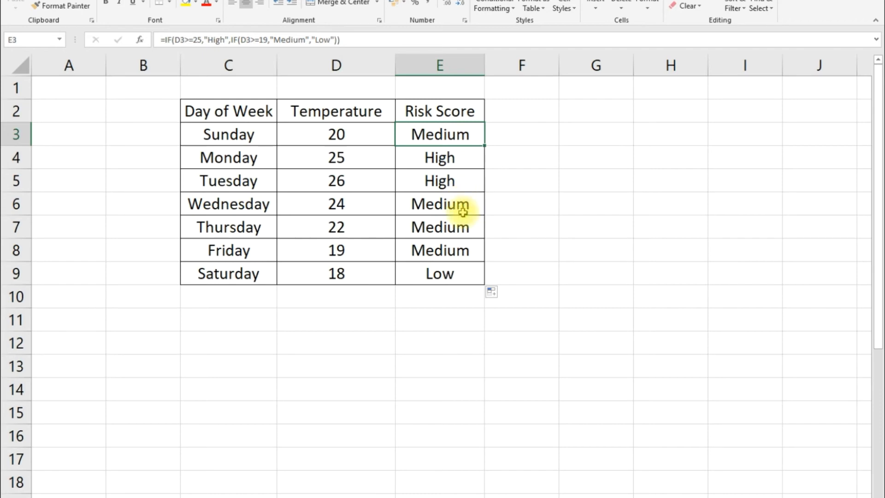
scroll(464, 208, down, 5)
scroll(471, 201, down, 1)
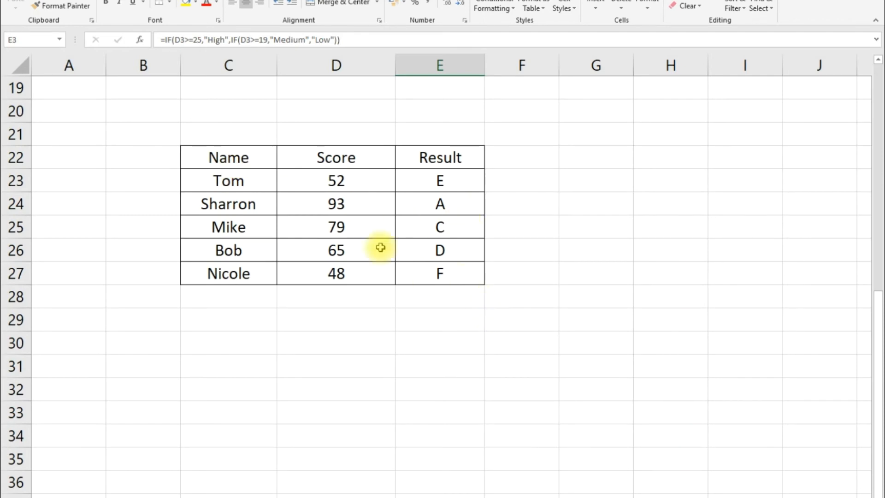
click(318, 182)
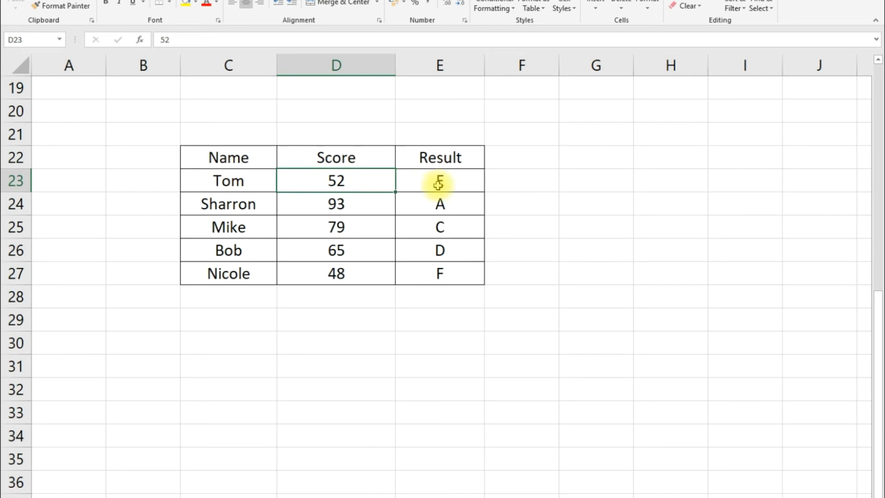
click(454, 183)
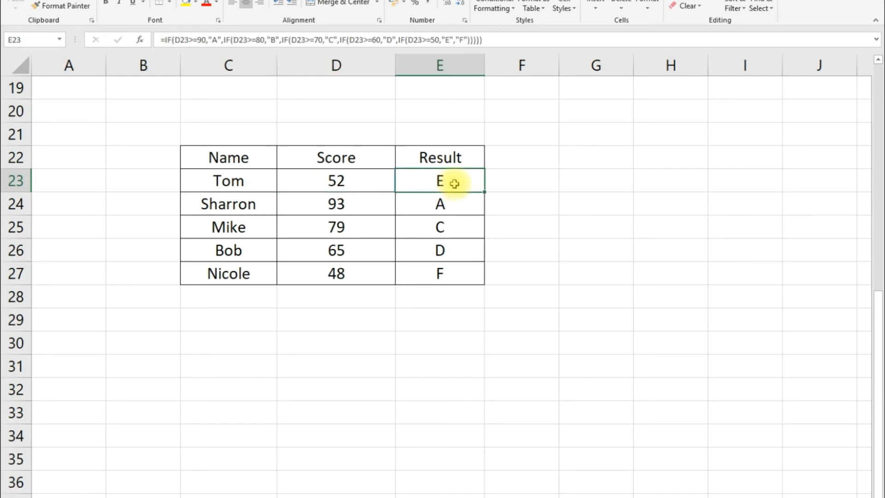